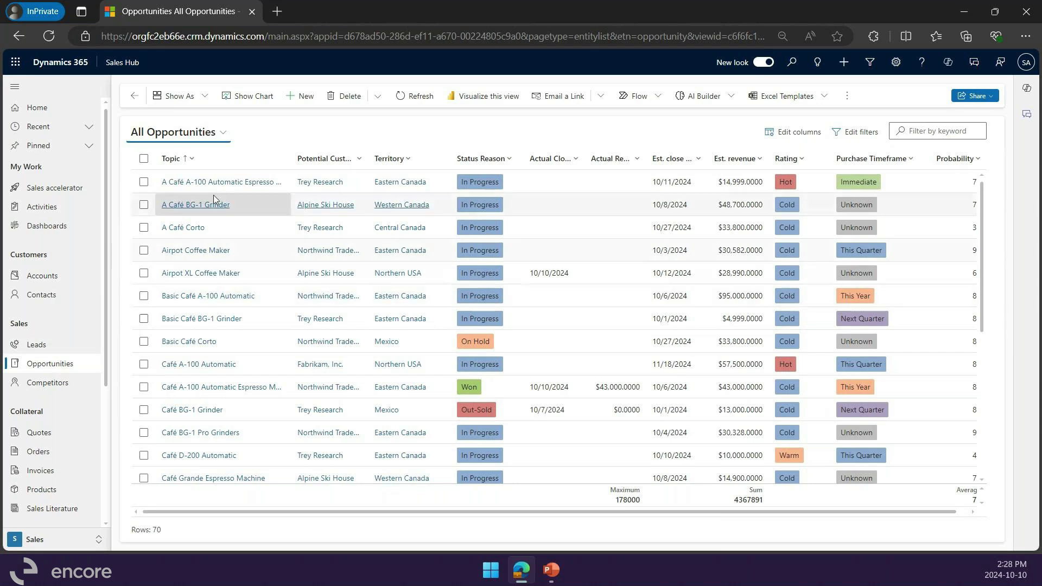
Show the opportunities as a calendar by month and preview the Coffee D-7100 Automatic entry on October 24
left_click(178, 96)
left_click(182, 230)
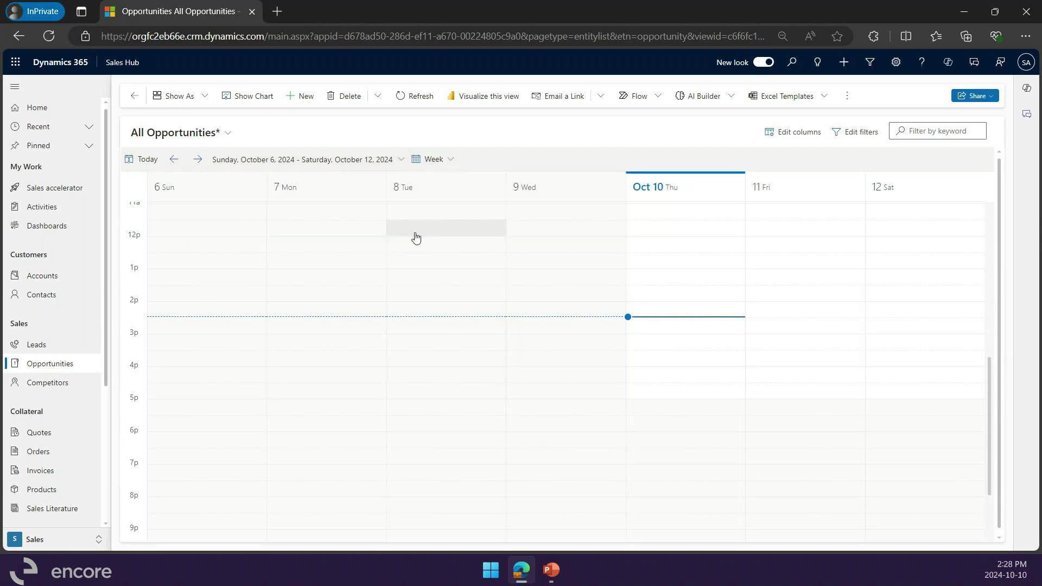
left_click(451, 160)
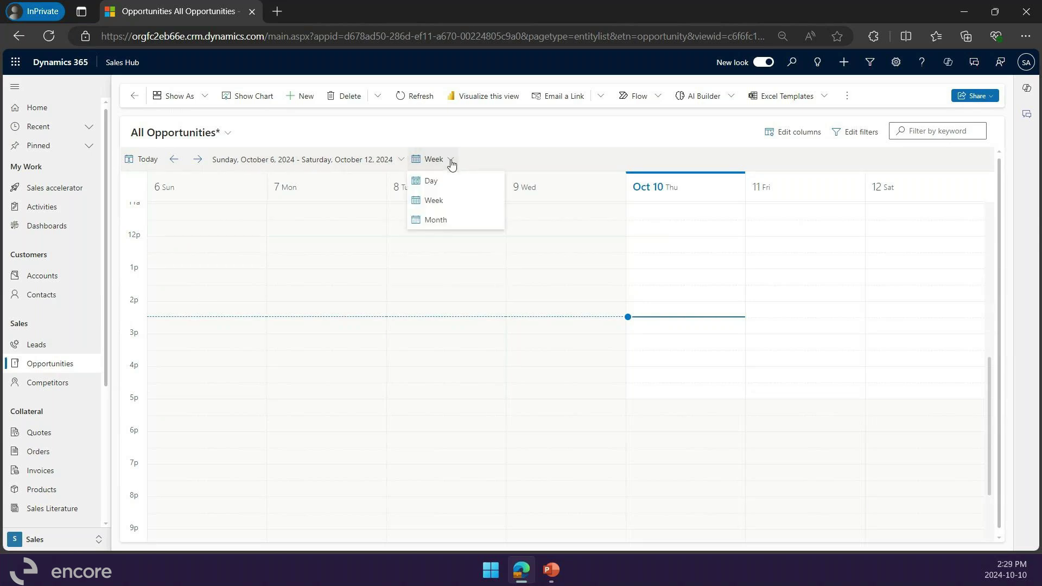
left_click(461, 222)
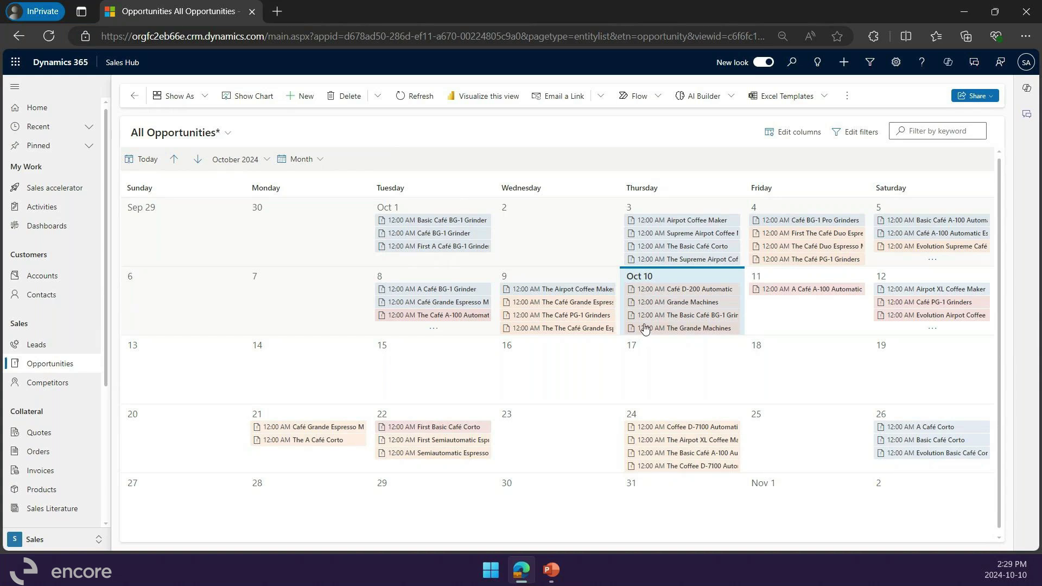
left_click(682, 433)
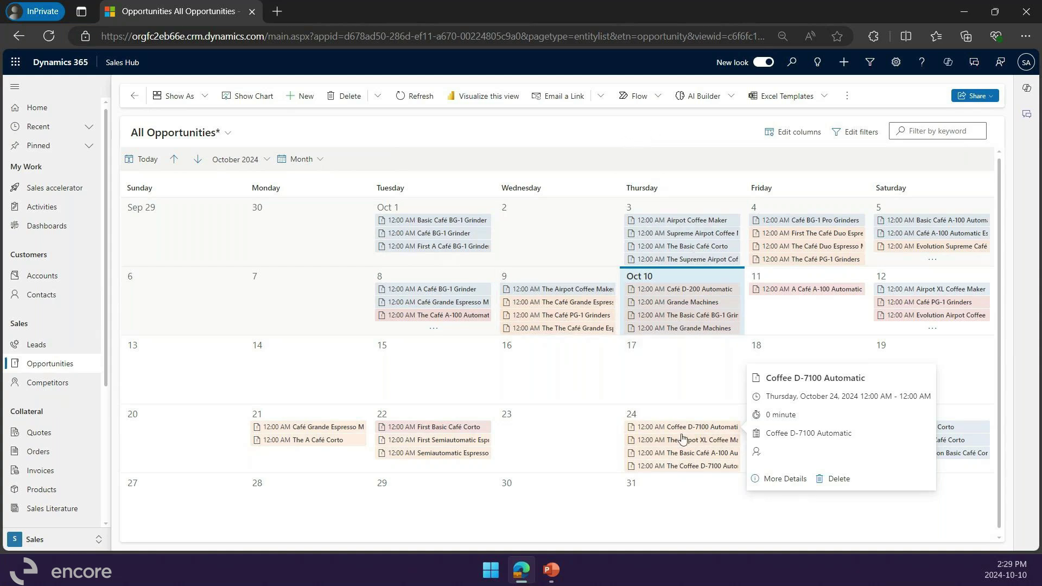
left_click(663, 164)
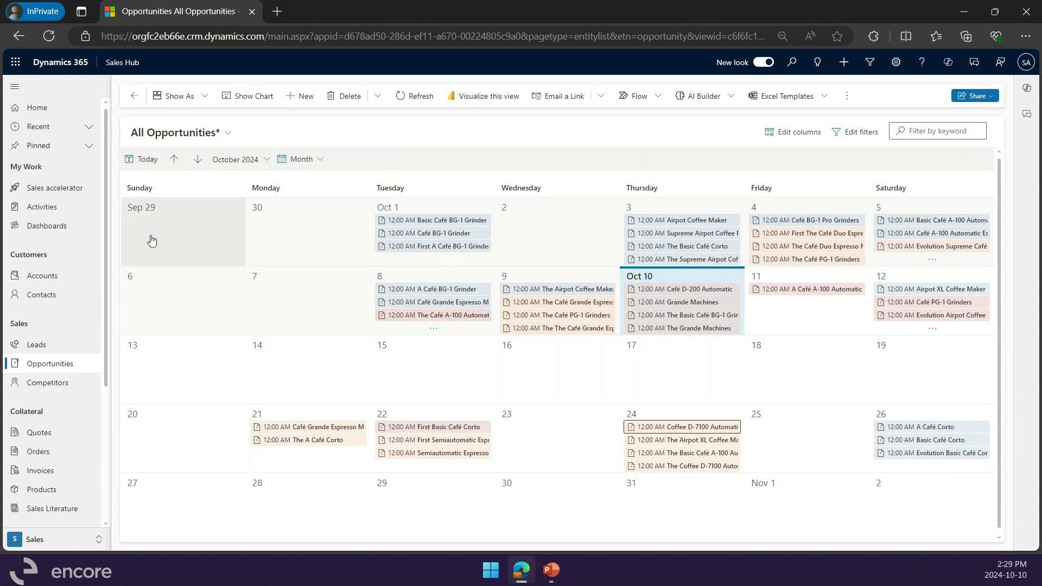
Show the opportunities as a Kanban board and browse the cards in the Close stage
left_click(174, 96)
left_click(181, 192)
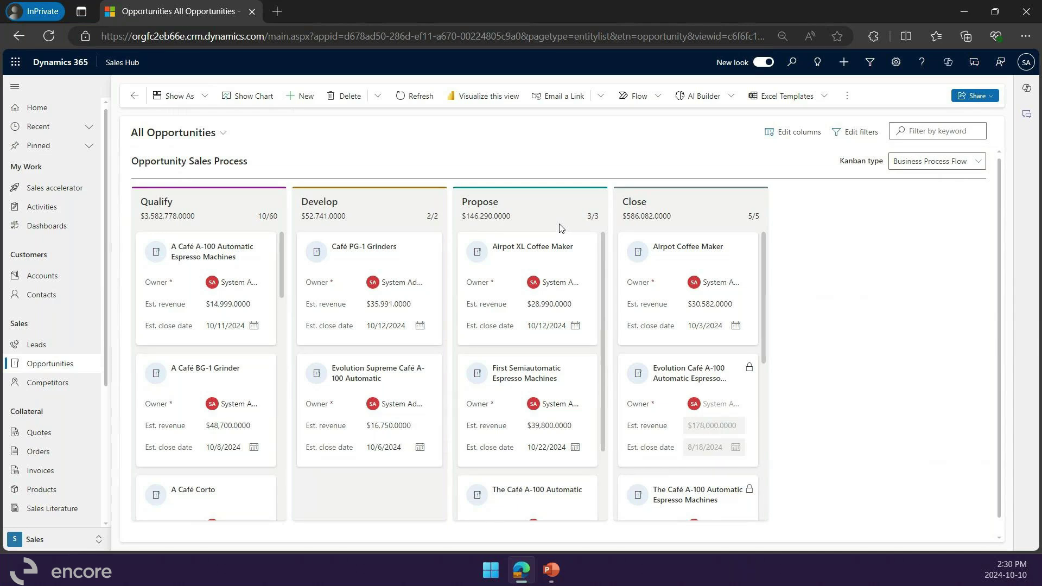
scroll(728, 334, "down", 3)
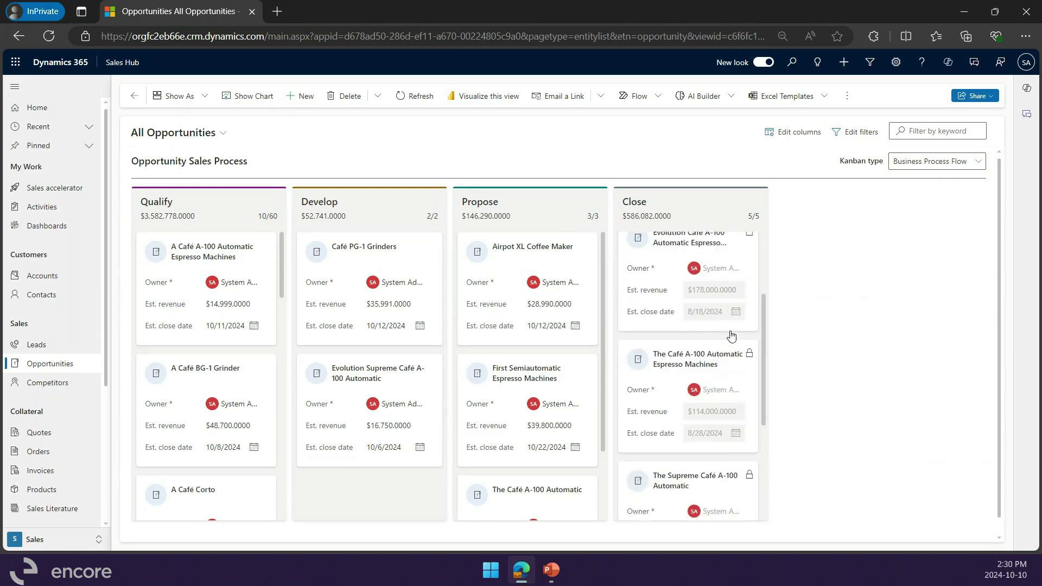
scroll(460, 375, "down", 2)
scroll(461, 375, "up", 2)
scroll(713, 377, "up", 3)
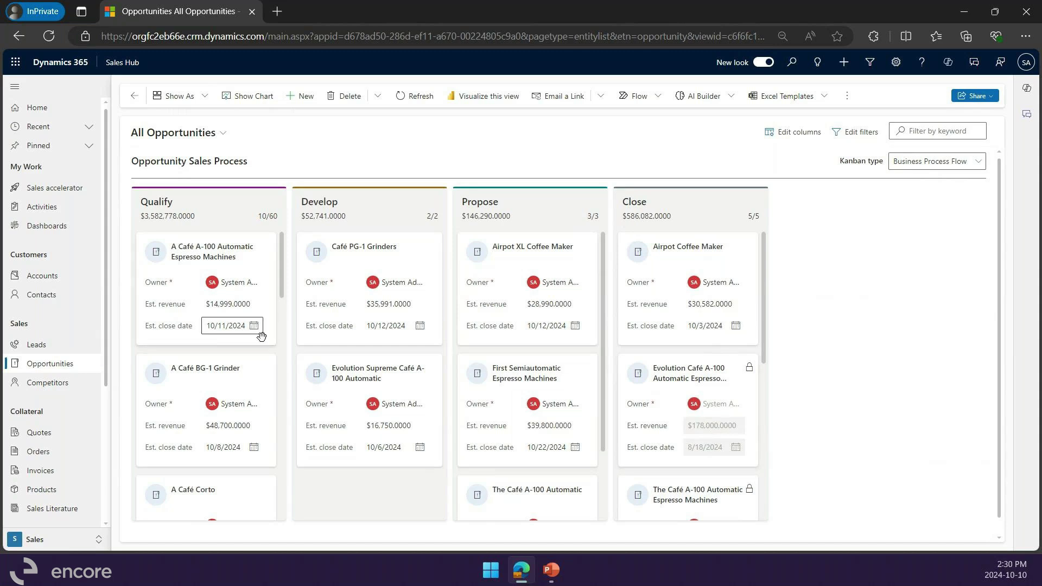
Try moving the A Café A-100 Automatic Espresso Machines card from Qualify to Develop, and check the Qualify stage details in its record
left_click(231, 304)
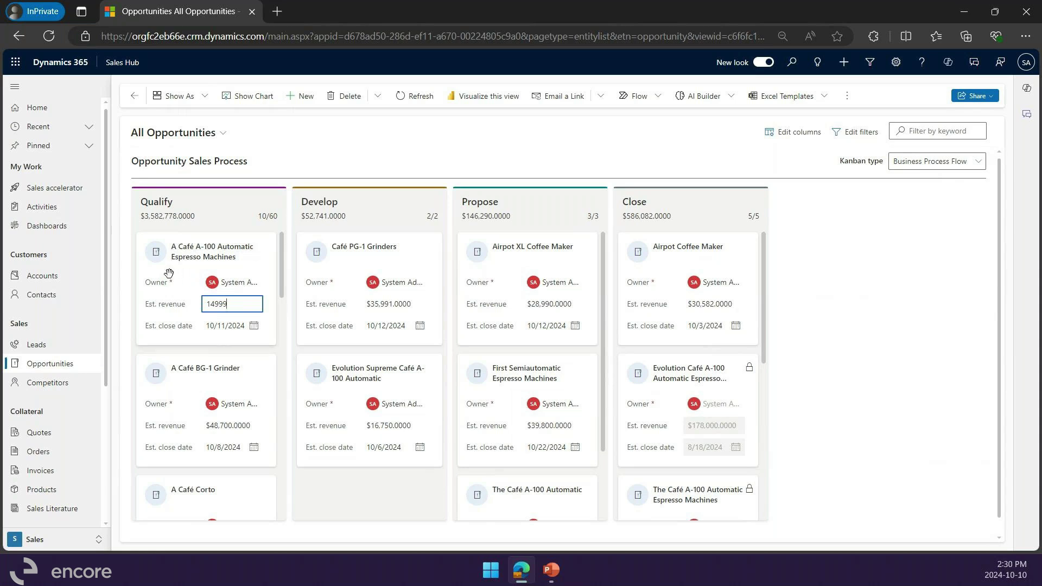
left_click_drag(169, 273, 336, 280)
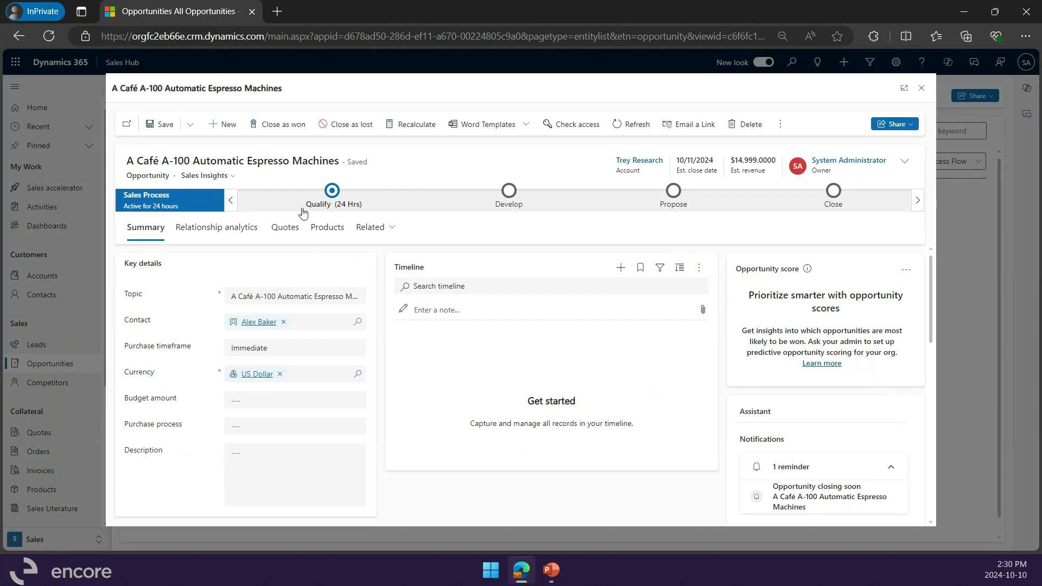
left_click(331, 193)
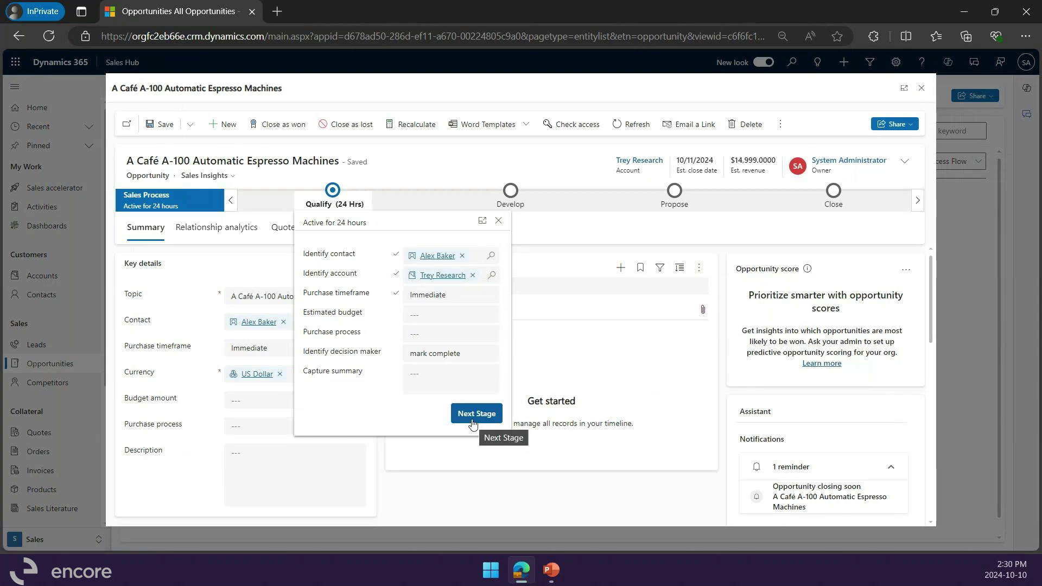
left_click(922, 89)
left_click(921, 89)
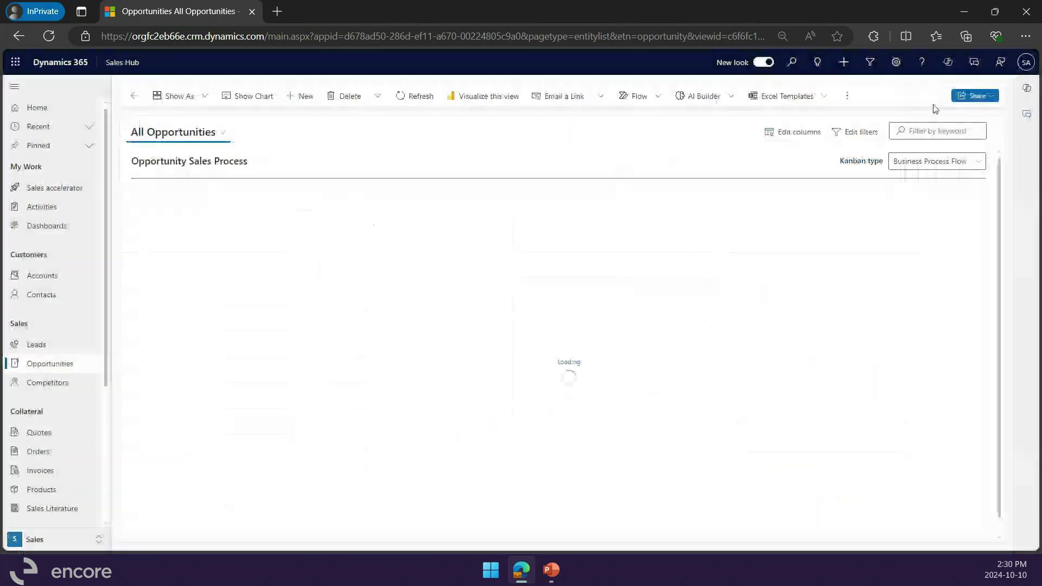
Set the Kanban type to Status and try moving the A Café A-100 Automatic Espresso Machines card from Open to Won
left_click(904, 163)
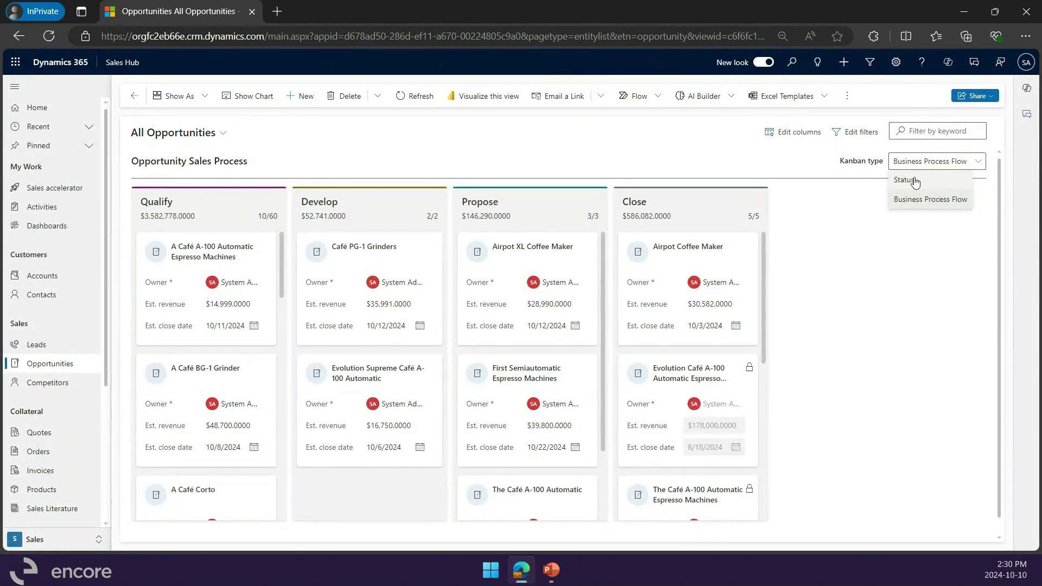
left_click(915, 183)
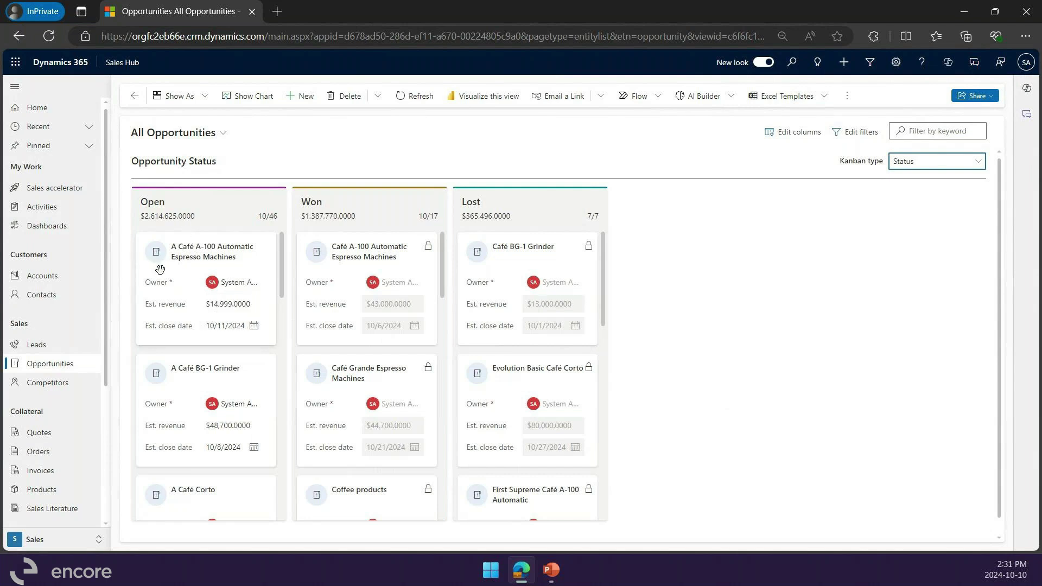
left_click_drag(158, 267, 315, 278)
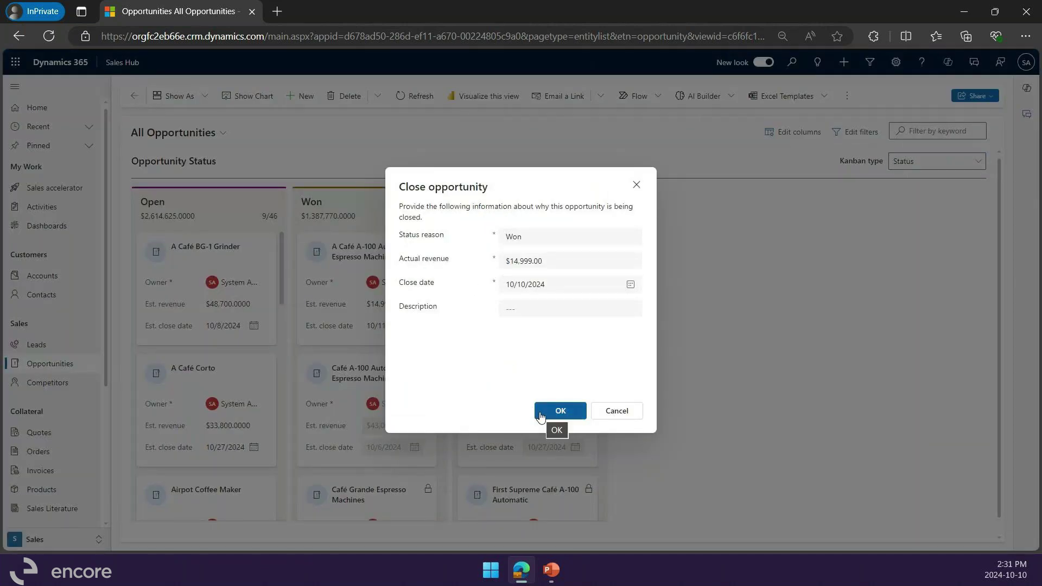
left_click(629, 413)
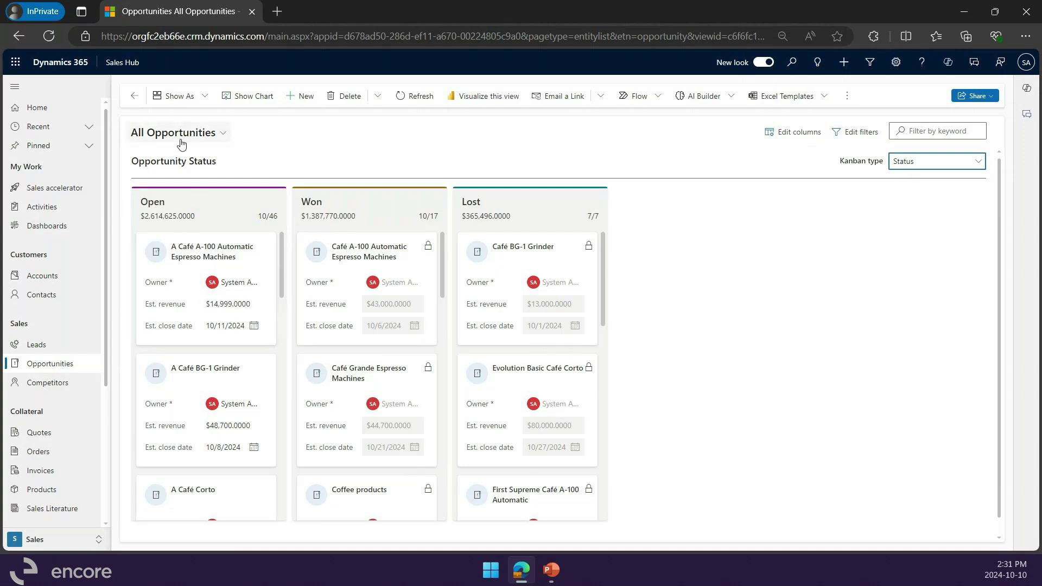
Show the opportunities in the Pipeline view and select the actual close date cell of Airpot Coffee Maker
left_click(187, 100)
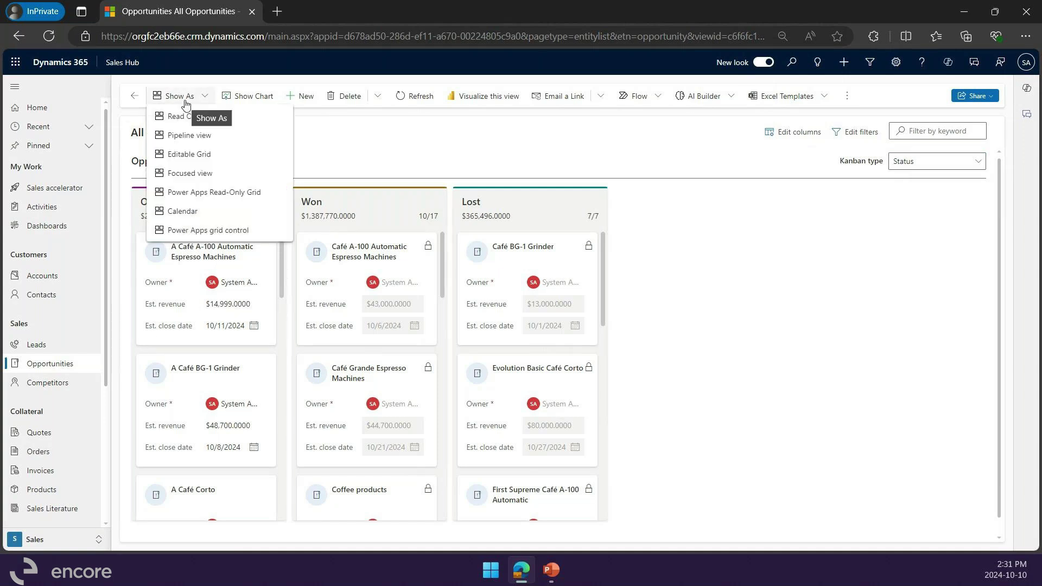
left_click(187, 138)
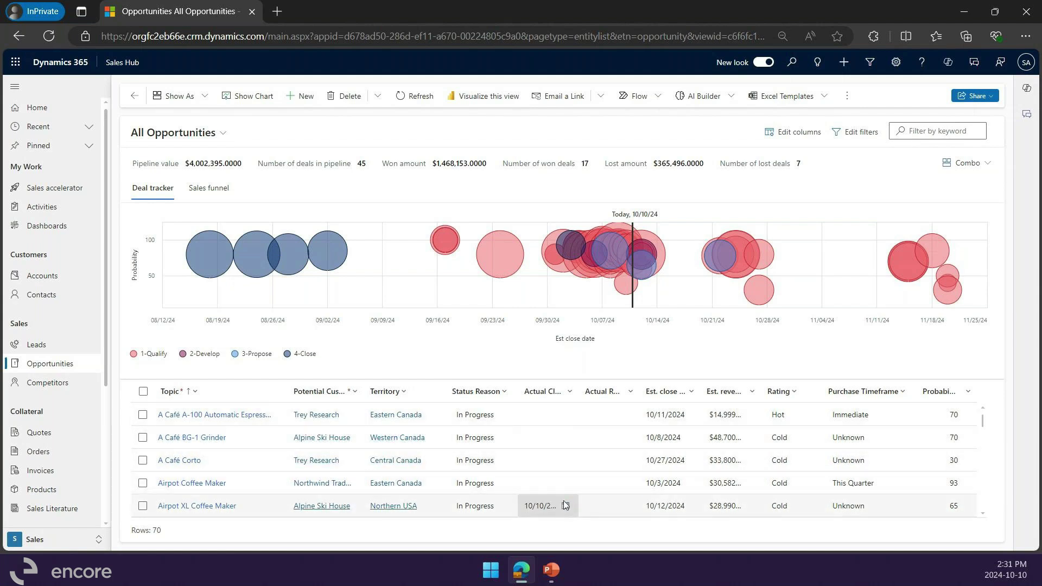
left_click(538, 478)
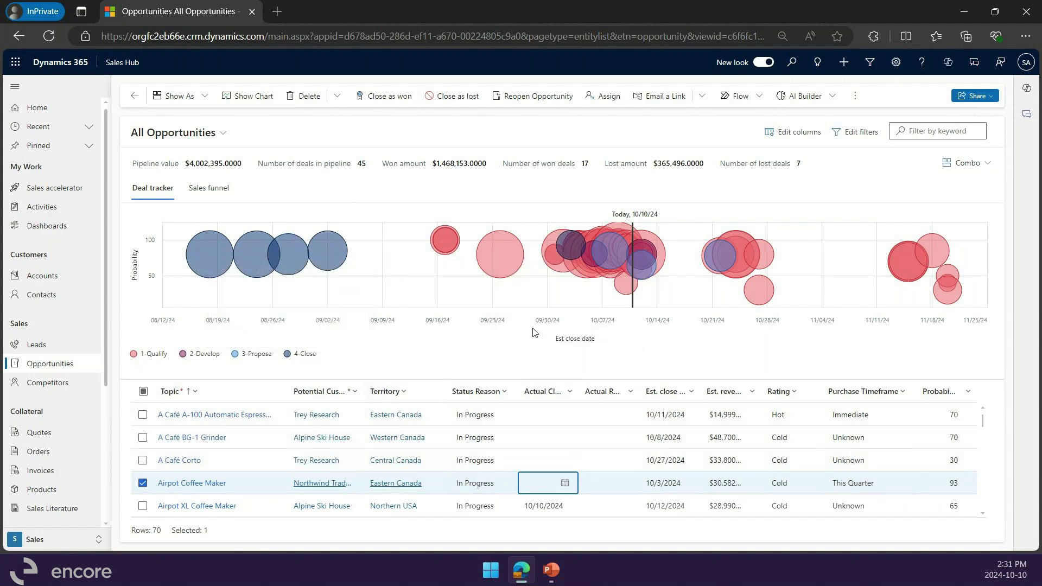
Inspect the Café D-200 Automatic opportunity from its deal tracker bubble, preview other deals in the chart, and close its details
left_click(624, 293)
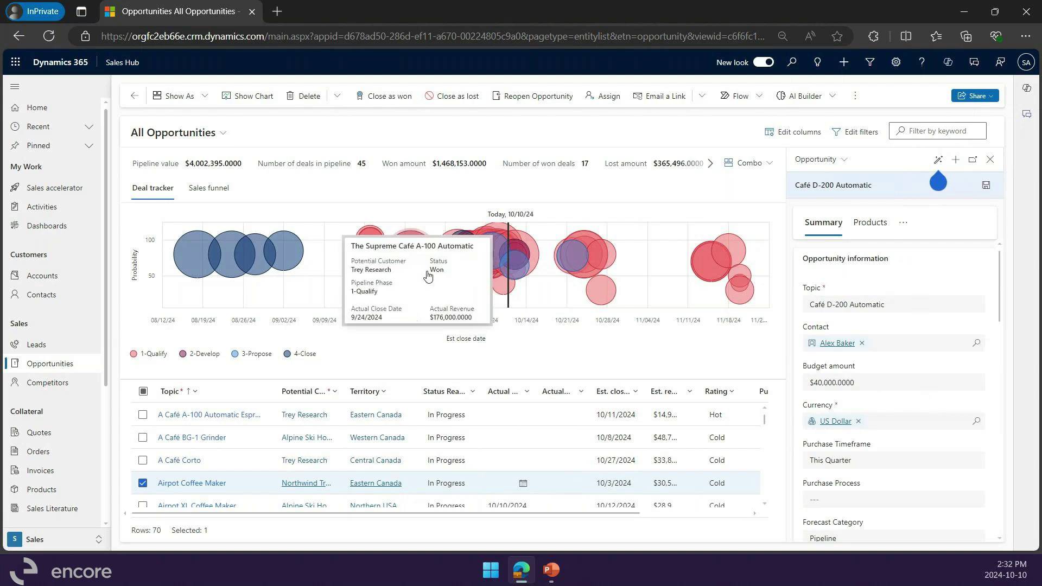
mouse_move(512, 278)
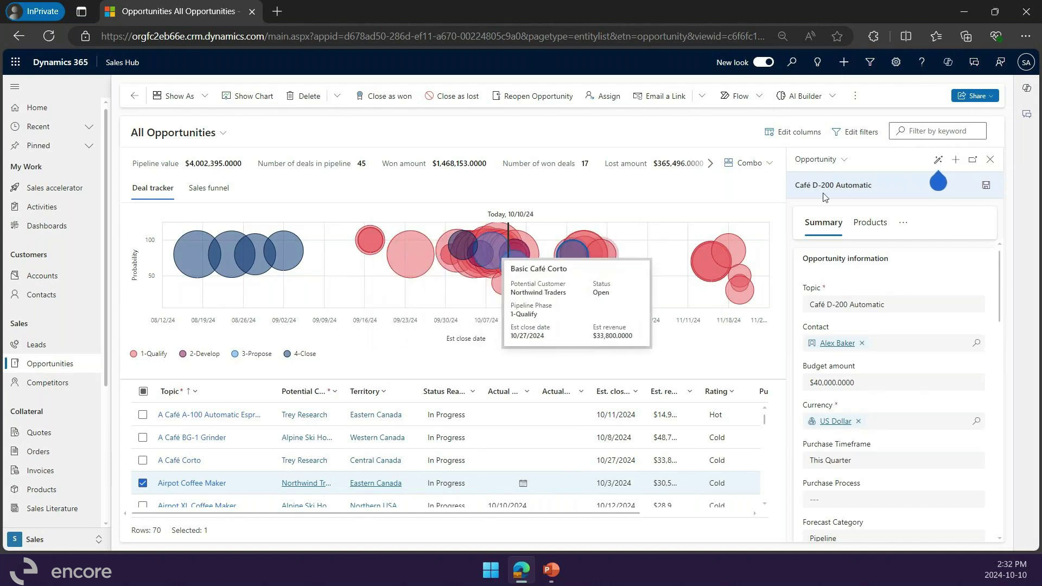
left_click(990, 159)
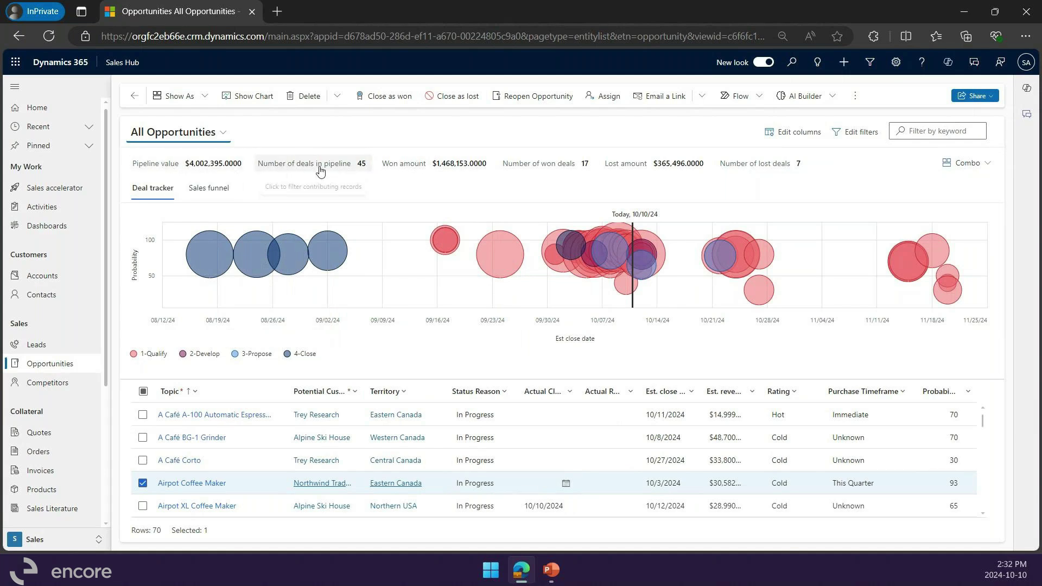
Filter the opportunities by the number of won deals, and switch the filter to the pipeline value
left_click(549, 166)
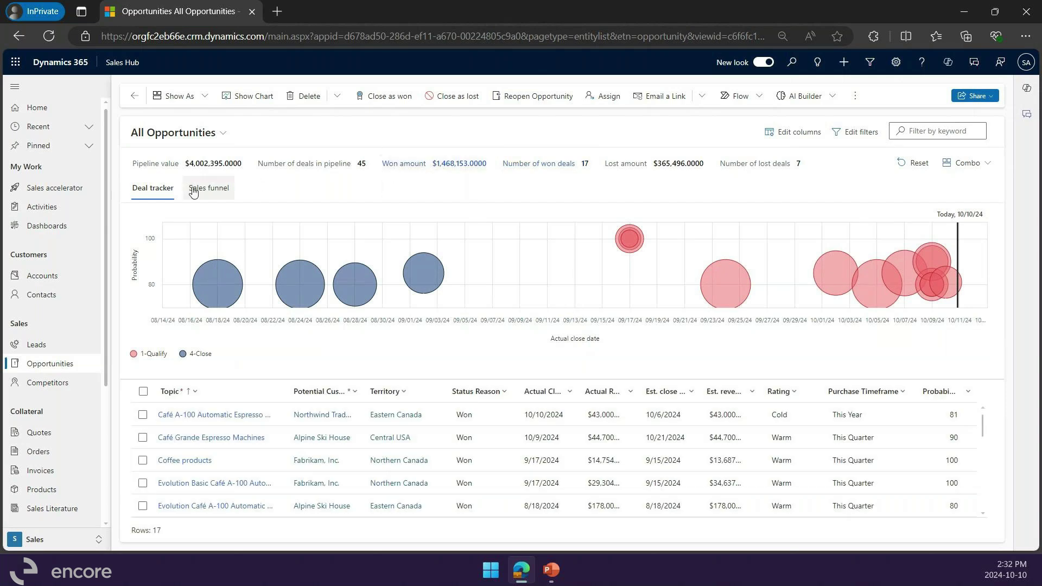
left_click(204, 166)
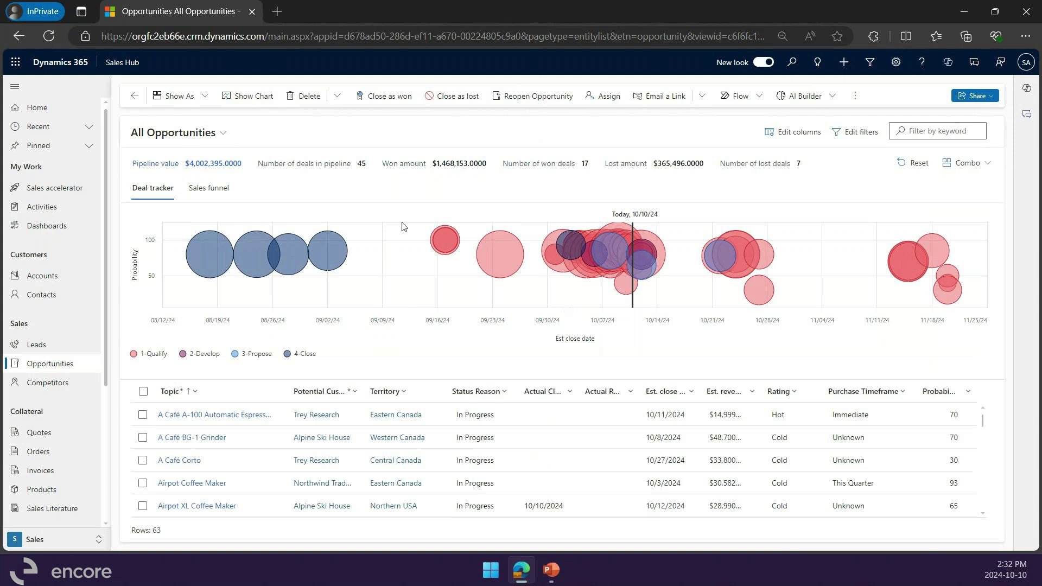
Filter the opportunities to the 4-Close phase using the sales funnel, and view those deals in the deal tracker
left_click(229, 190)
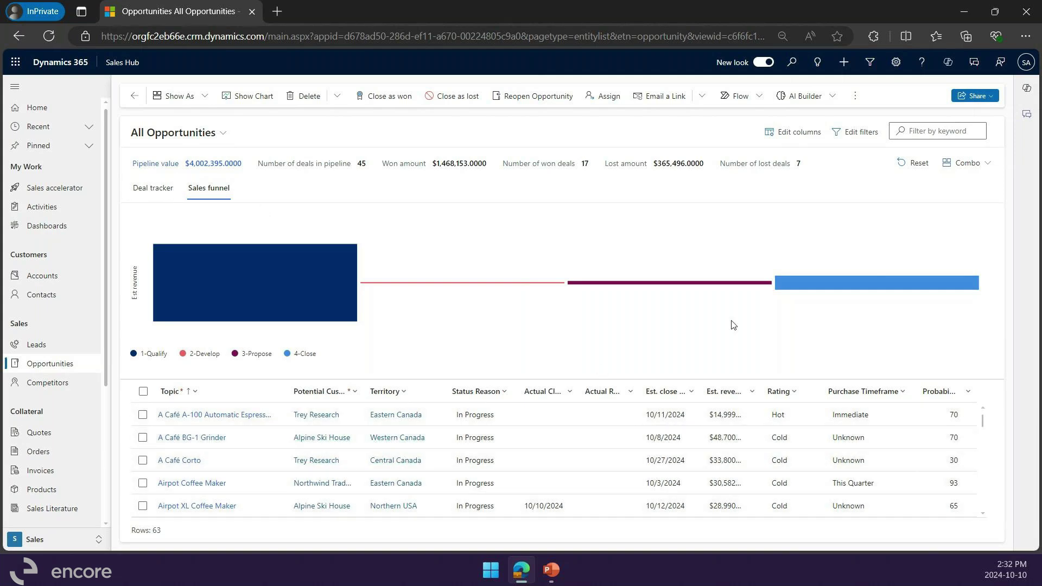
mouse_move(795, 291)
left_click(795, 283)
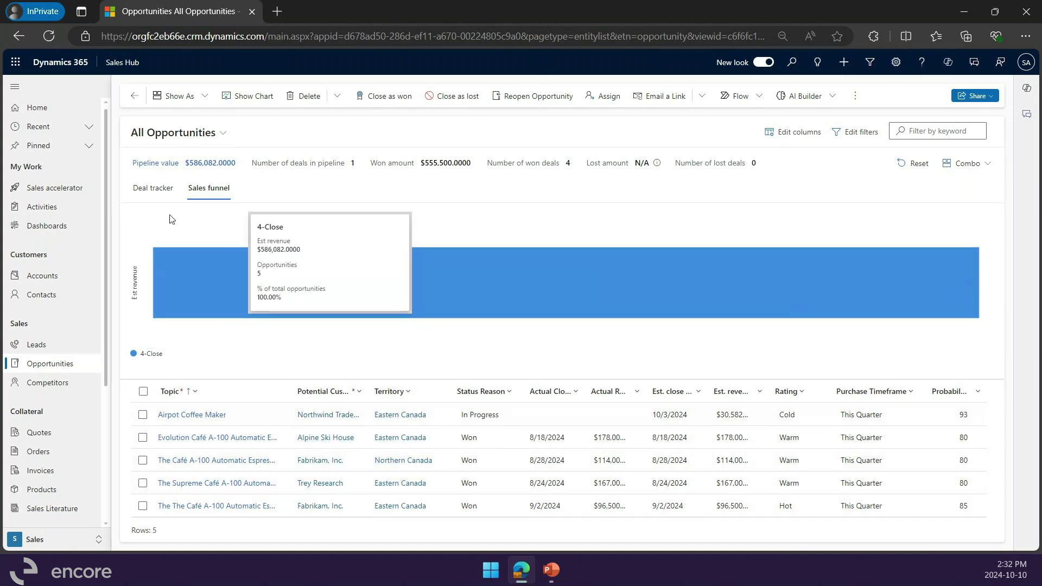
left_click(161, 190)
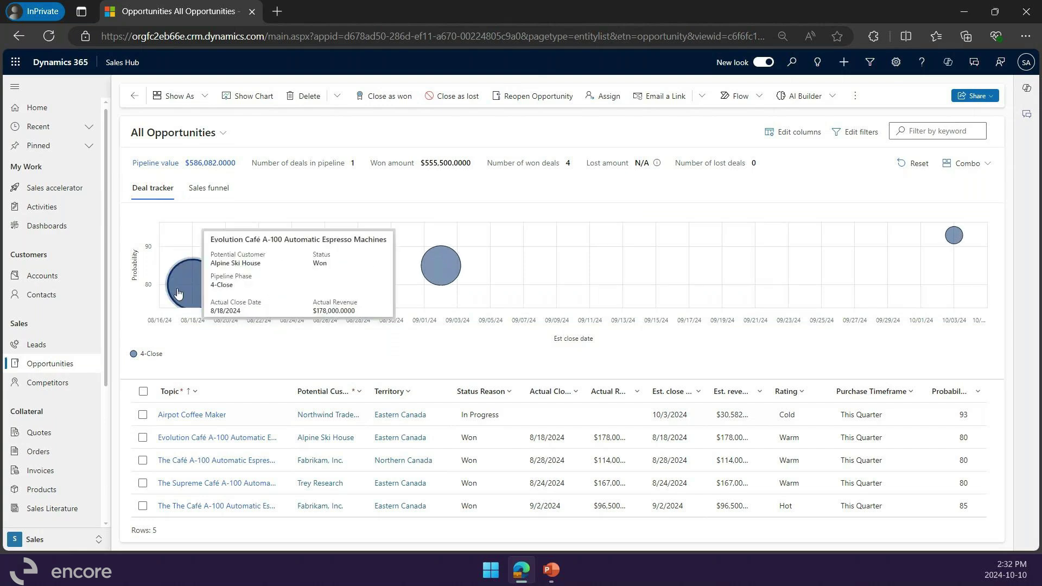
mouse_move(443, 271)
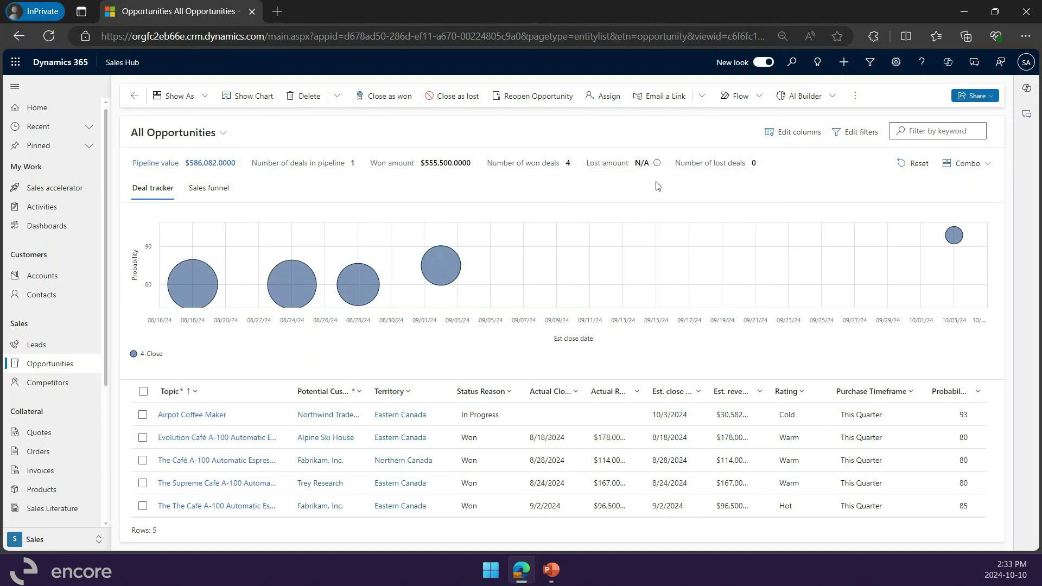
Examine the pipeline metrics and the aggregation functions available for a new metric, and leave without creating one
left_click(984, 169)
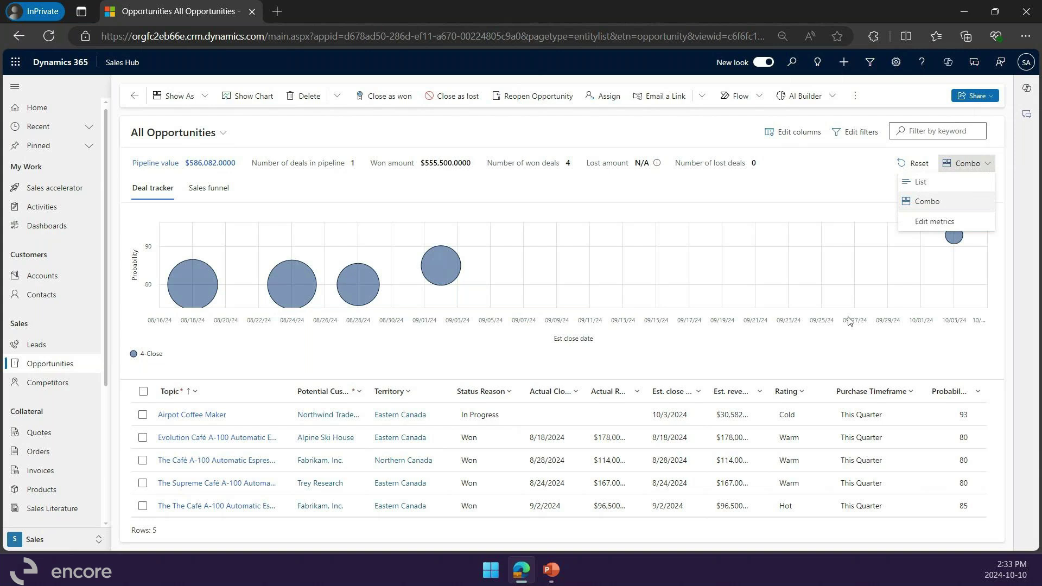
left_click(913, 227)
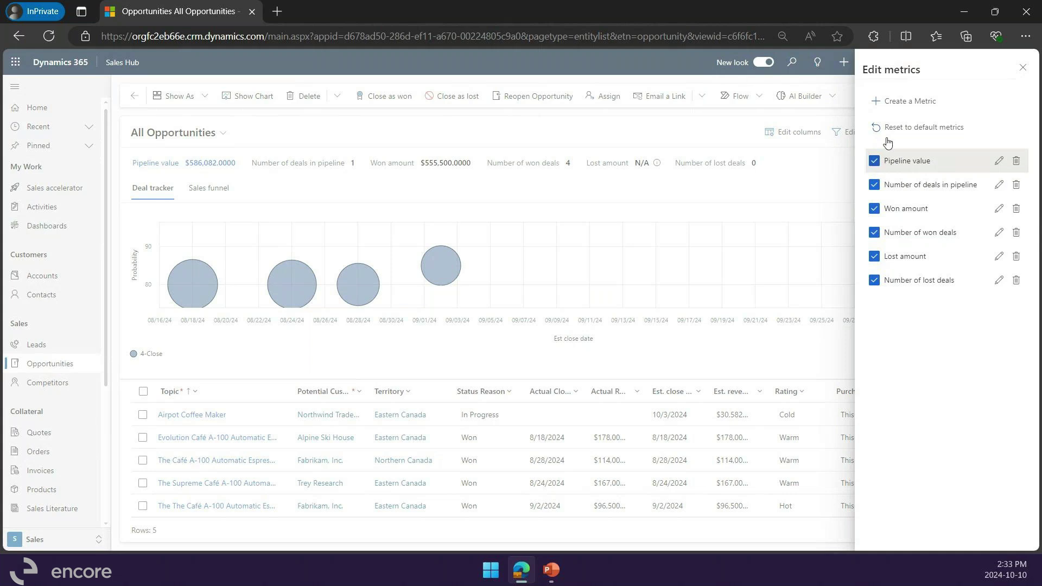
left_click(919, 108)
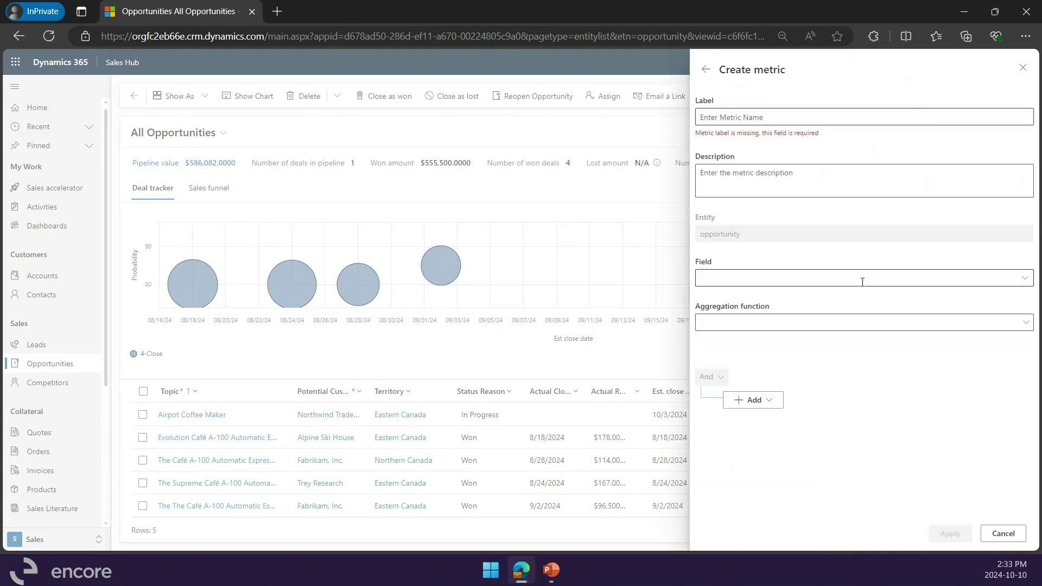
left_click(872, 324)
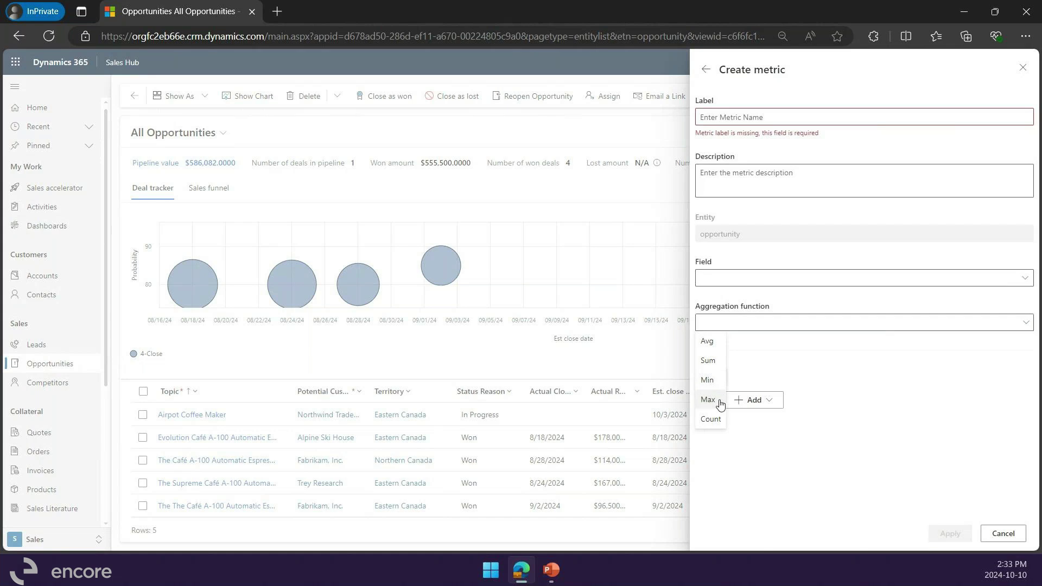
left_click(1001, 534)
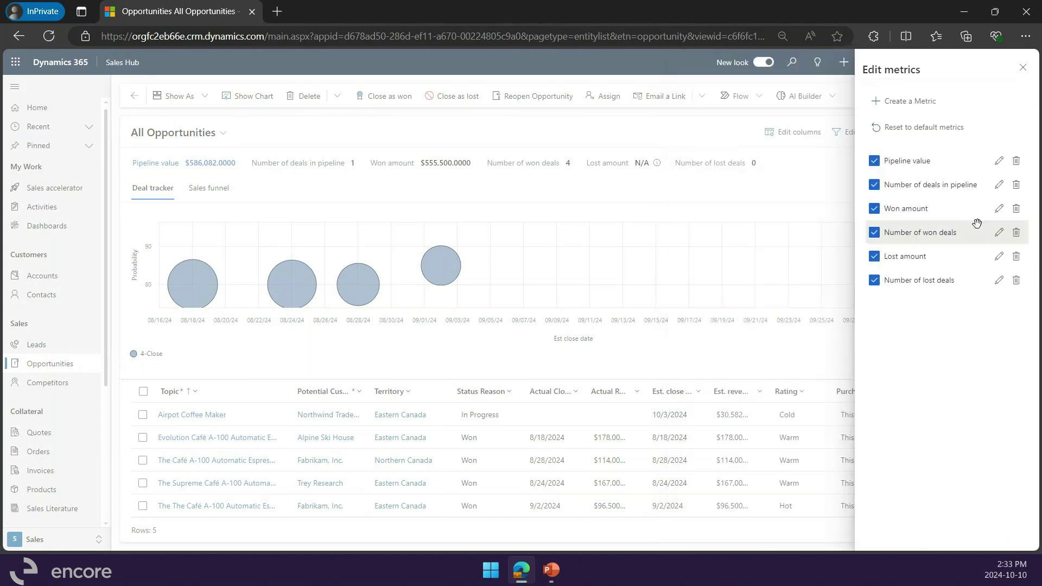
left_click(1024, 67)
Change the pipeline layout from Combo to List and reset the metric filter
left_click(988, 165)
left_click(963, 184)
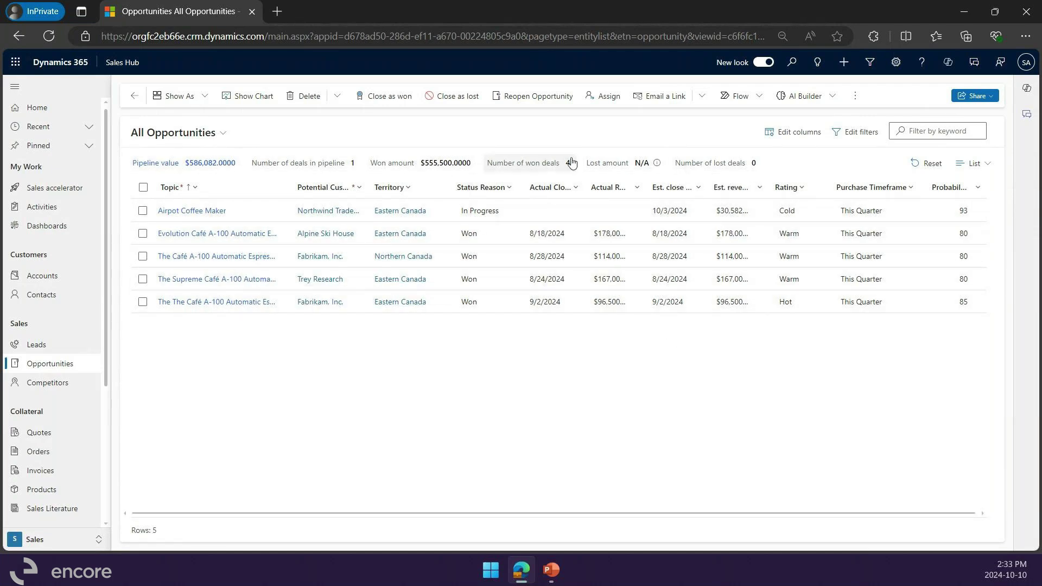
left_click(927, 164)
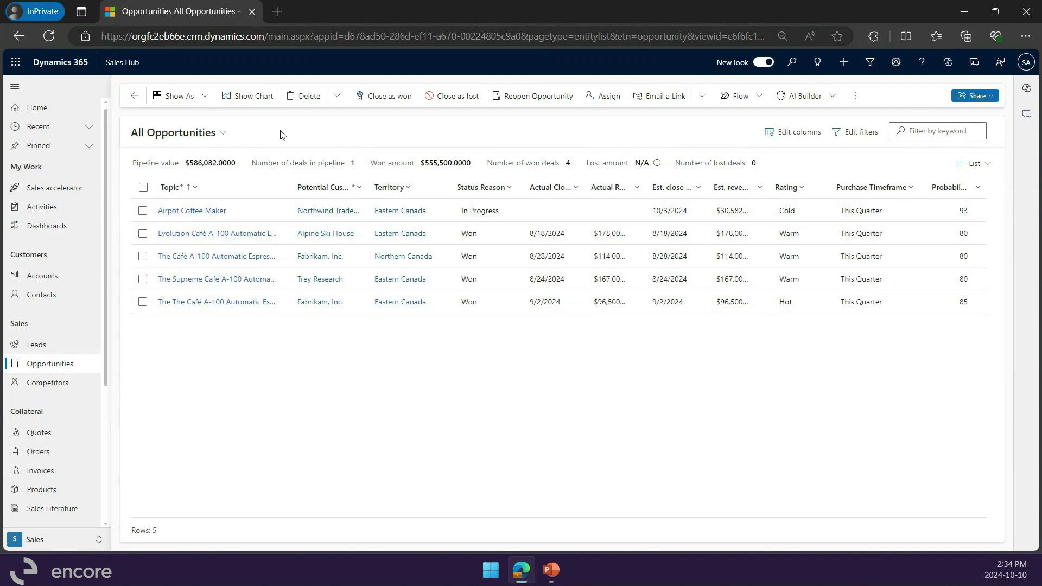
Switch the All Opportunities list from the grid to the Focused view
left_click(197, 101)
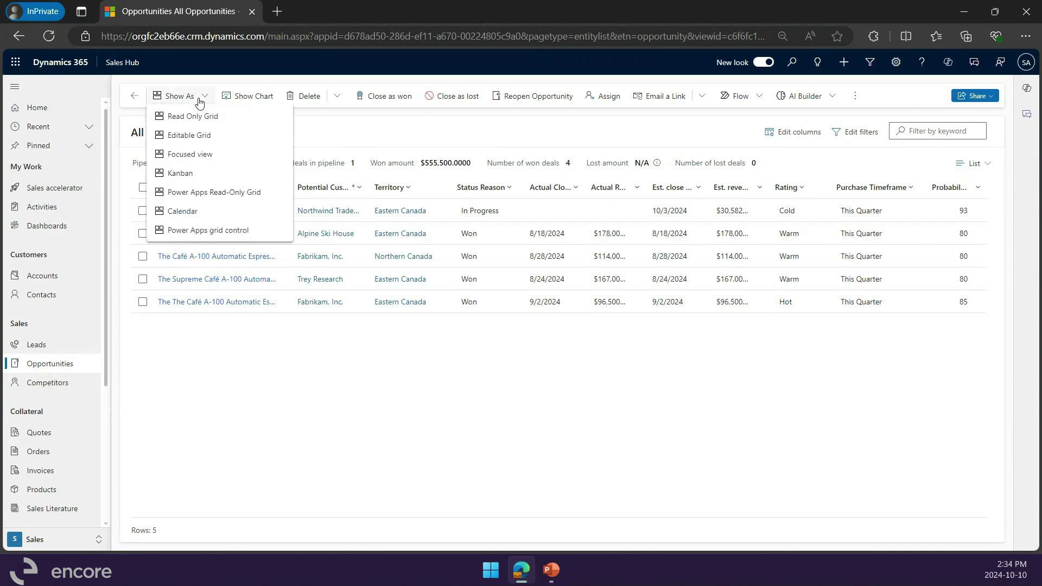
left_click(201, 154)
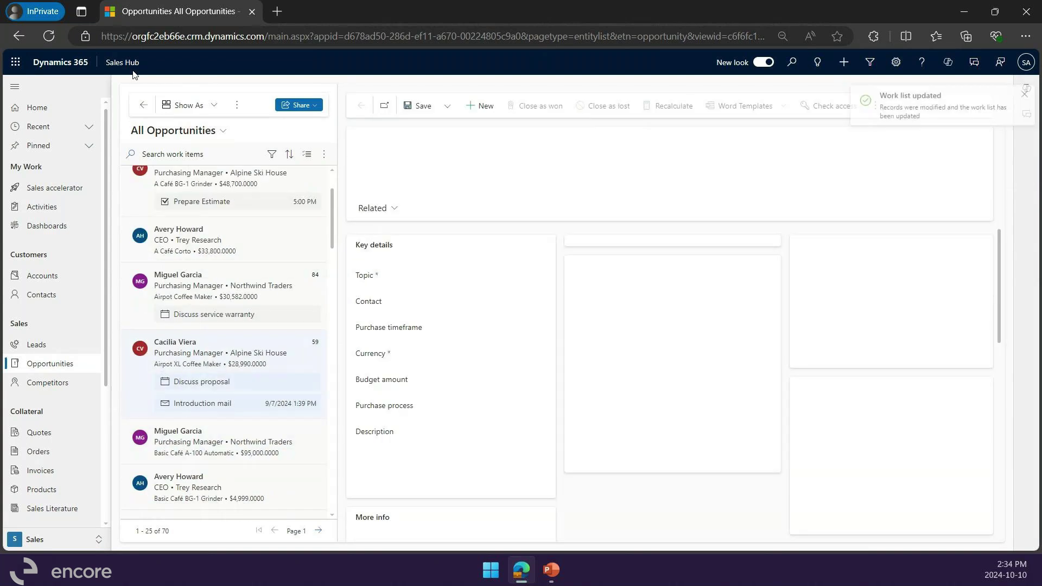
scroll(217, 198, "up", 1)
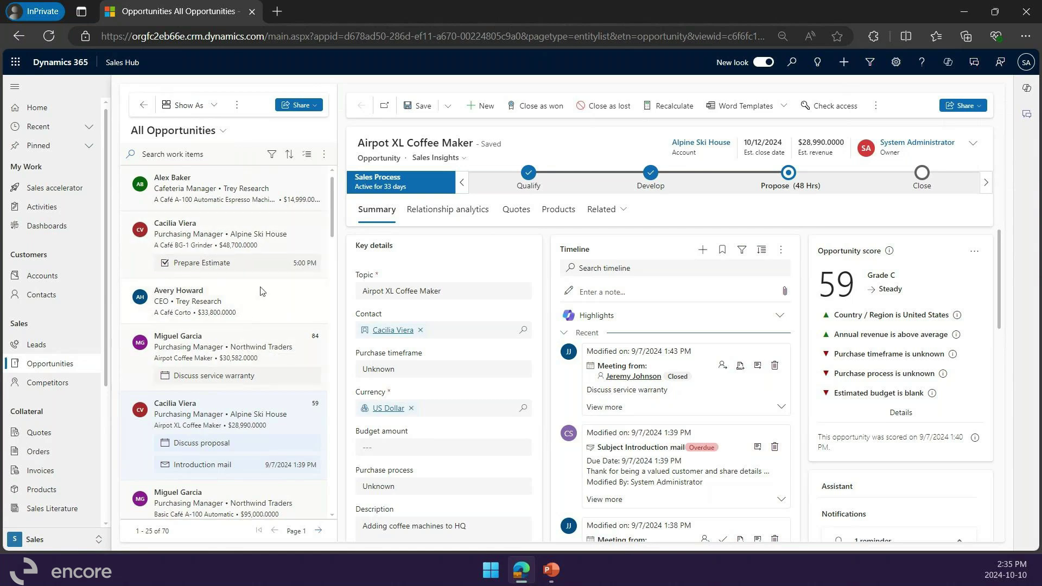
View the Prepare Estimate task of the A Café BG-1 Grinder opportunity and the Discuss service warranty meeting of Airpot Coffee Maker, closing each form
left_click(288, 271)
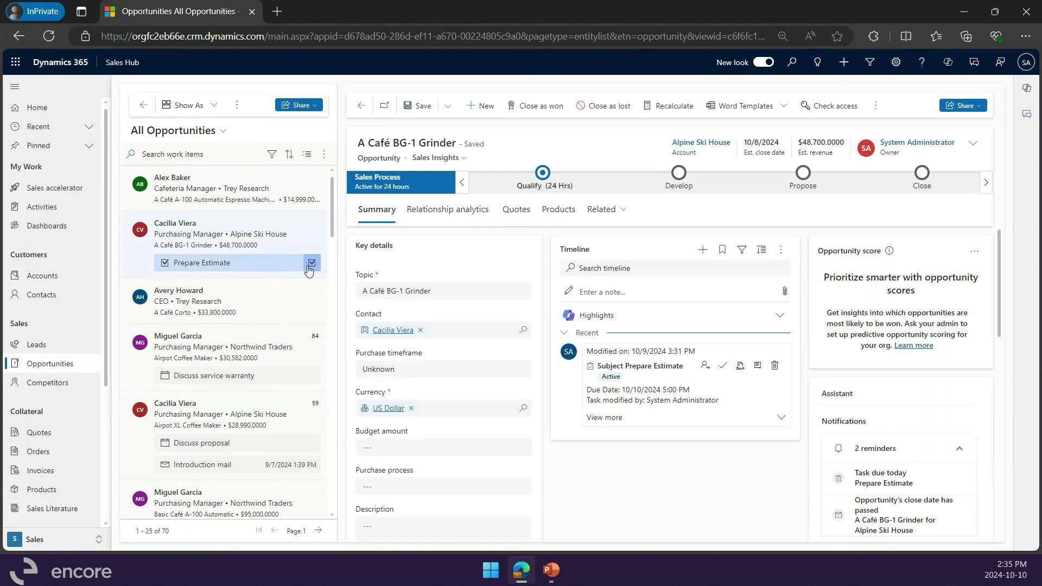
left_click(309, 267)
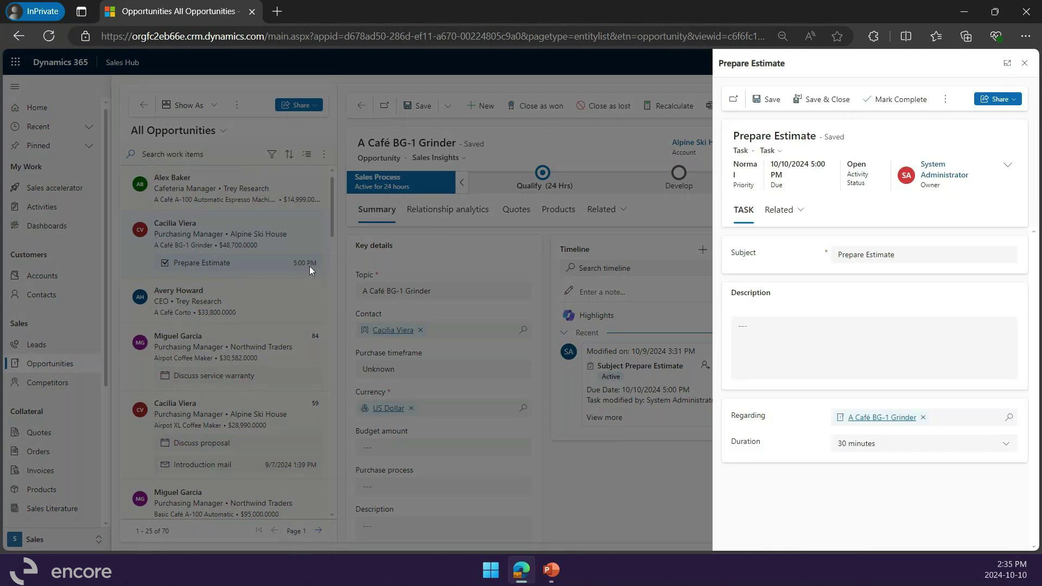
left_click(1024, 63)
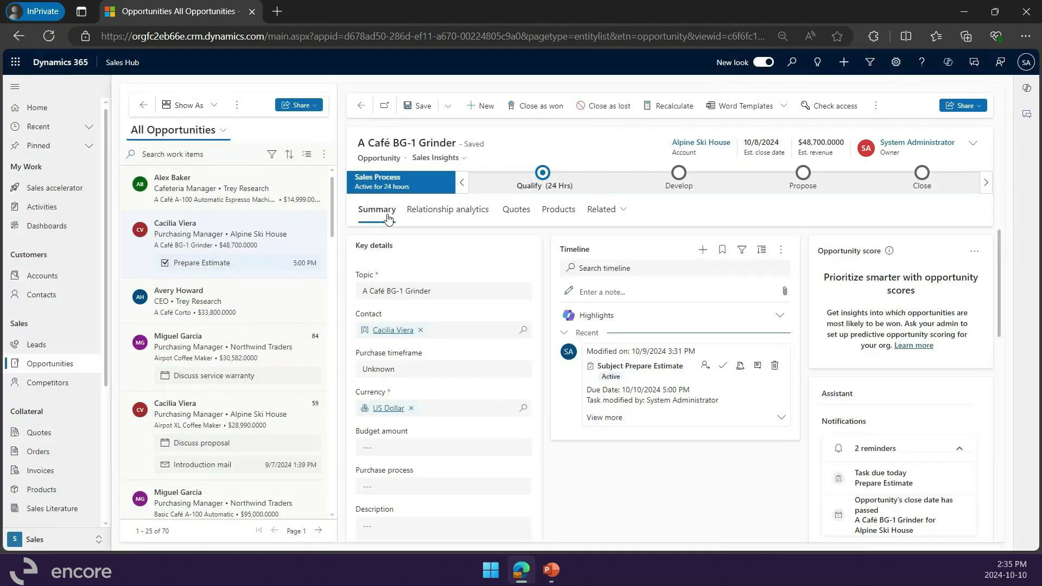
left_click(312, 377)
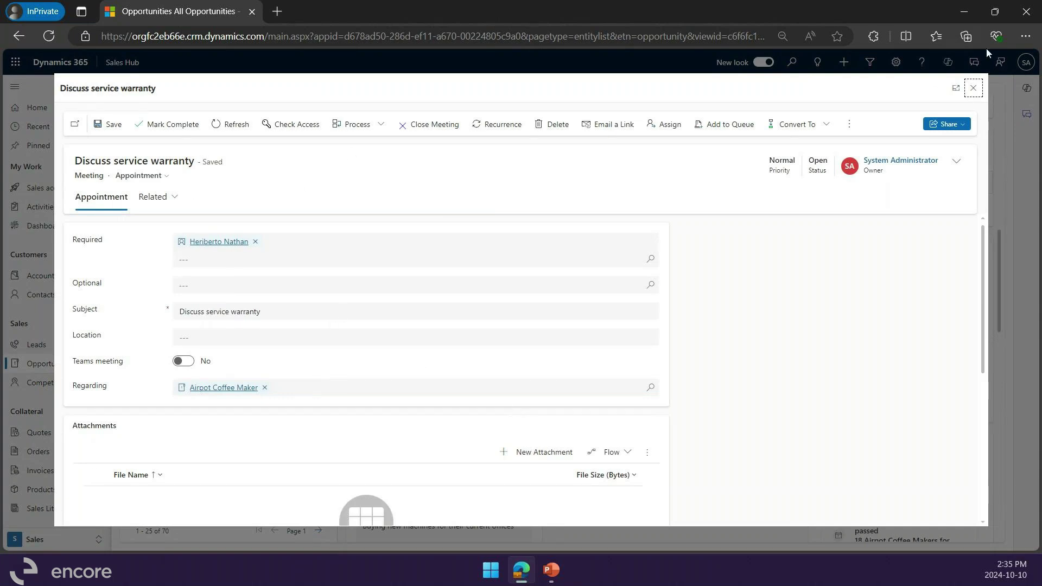
left_click(974, 92)
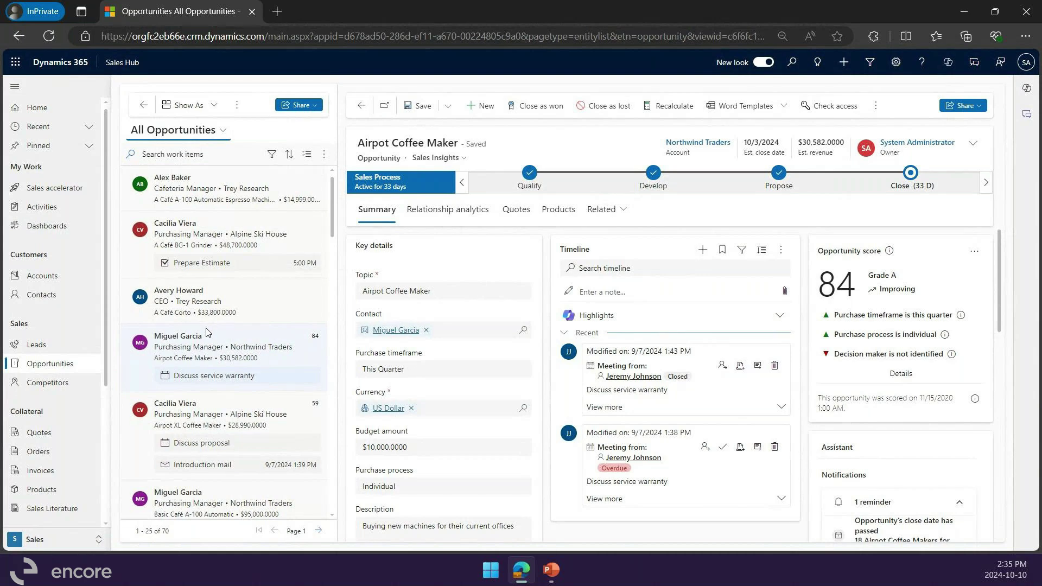
View the A Café Corto opportunity, and switch to the A Café A-100 Automatic Espresso Machines record
left_click(258, 309)
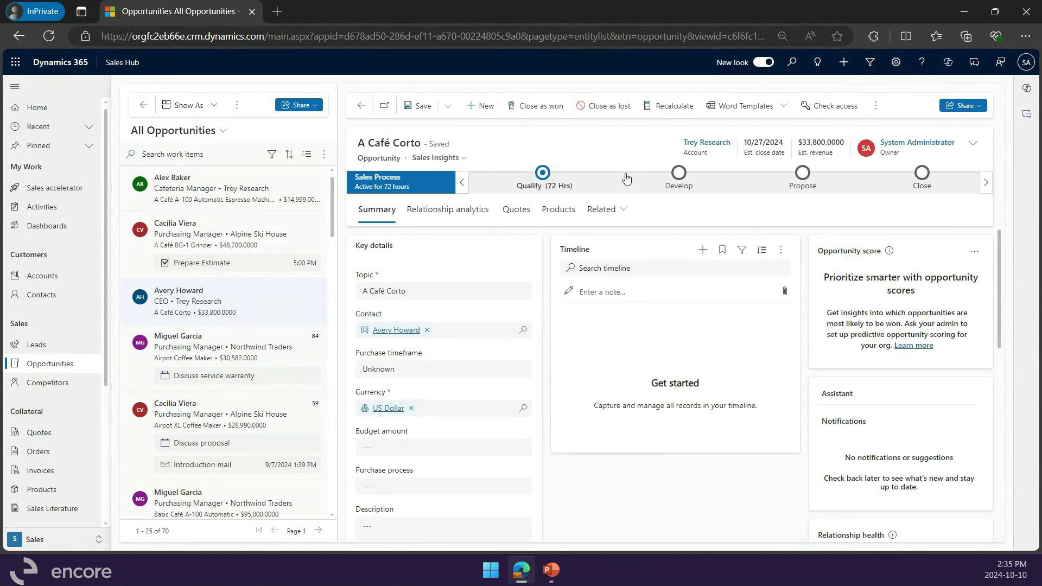
left_click(223, 200)
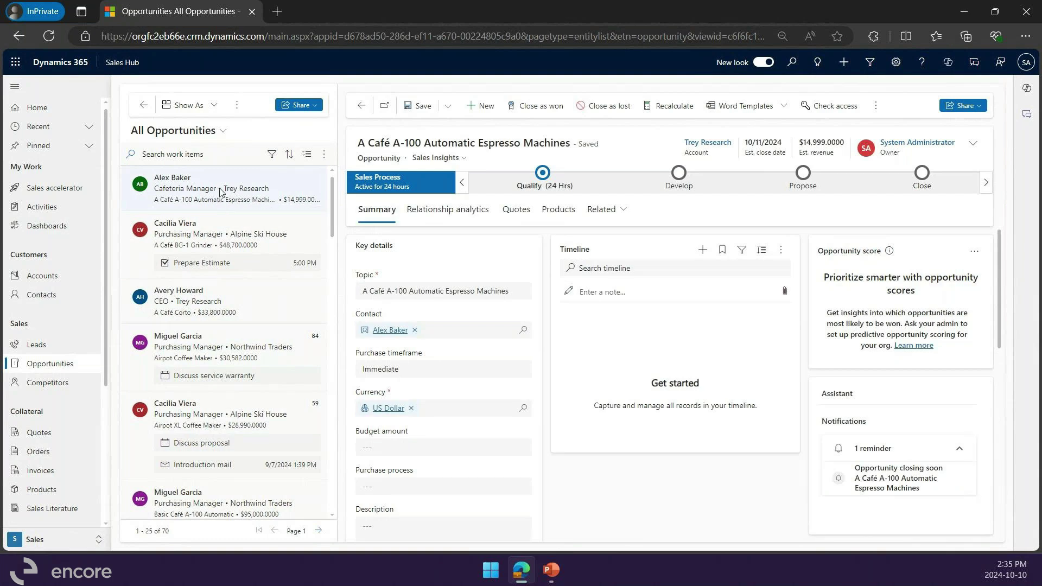
Examine the search and filter options of the work list, and leave without applying a filter
left_click(178, 155)
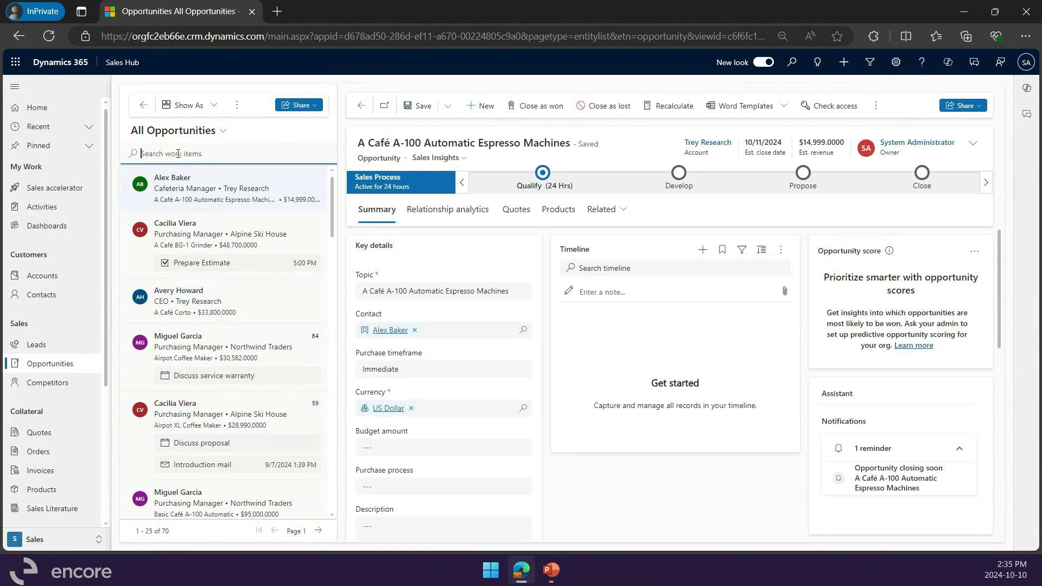
left_click(262, 145)
left_click(272, 154)
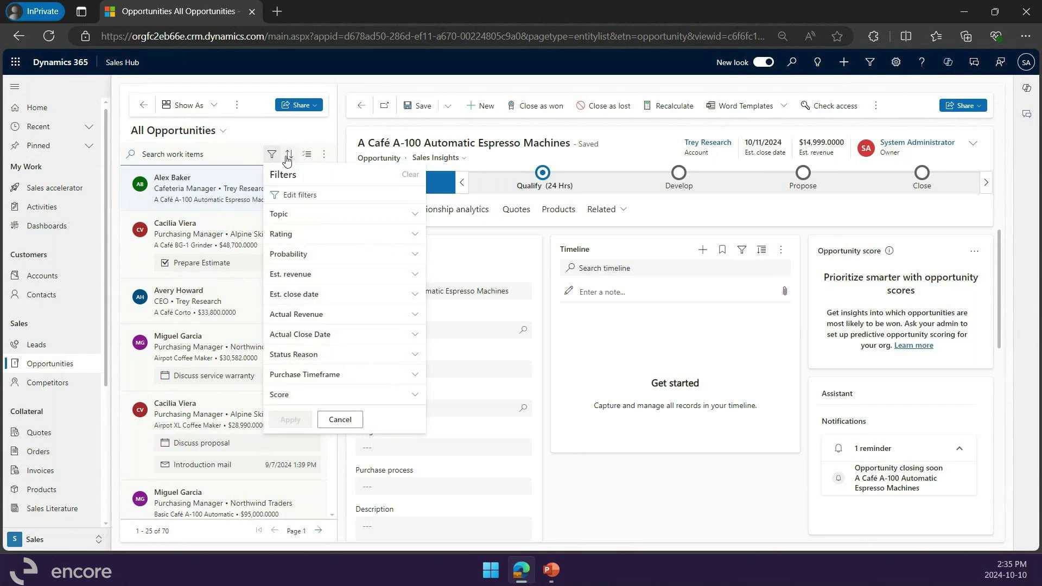
left_click(289, 135)
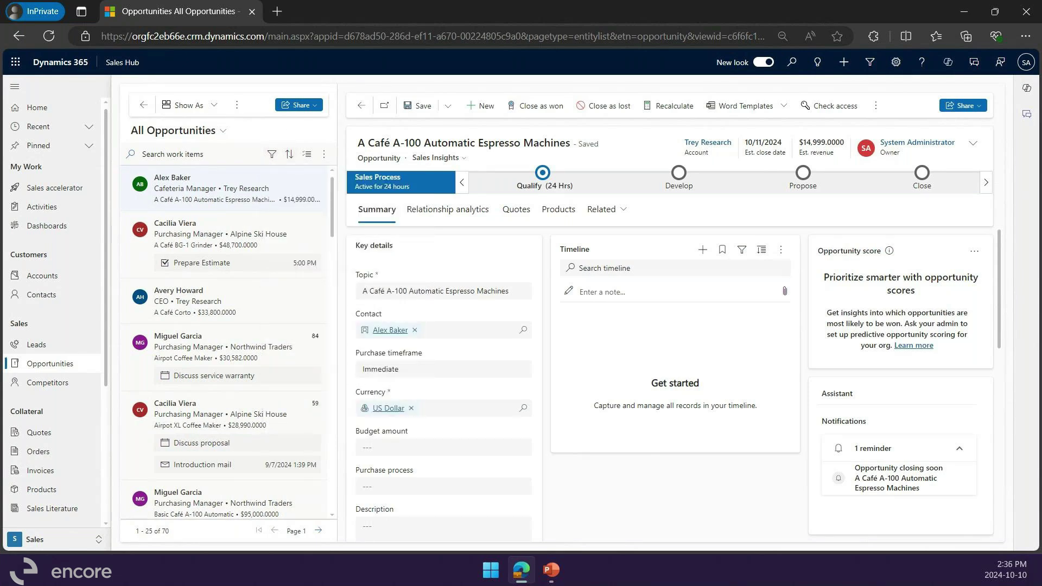